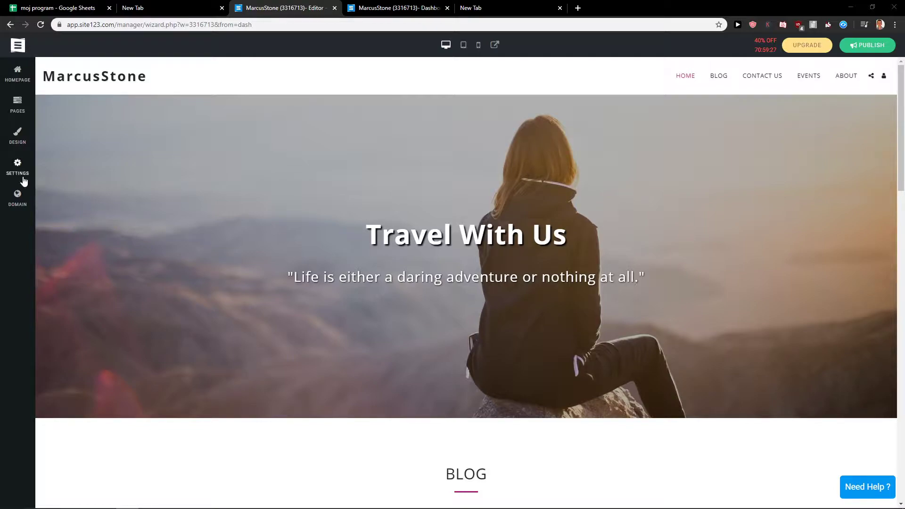
Start a new page from the Pages panel and show the App Market apps, including Custom iFrame
click(17, 104)
click(86, 74)
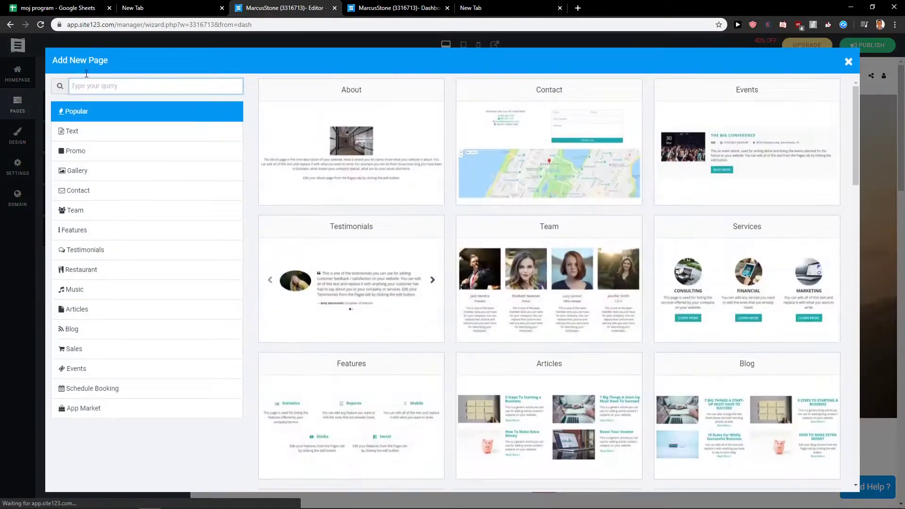
click(98, 411)
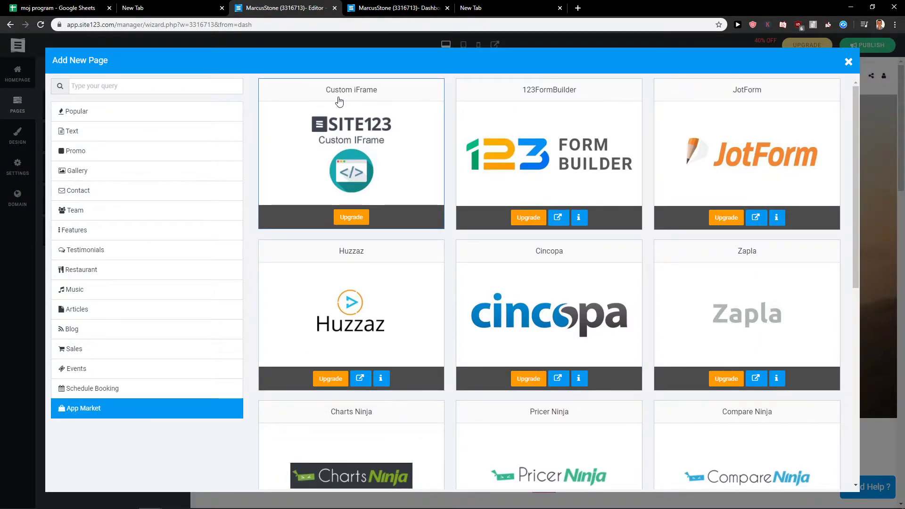
click(152, 86)
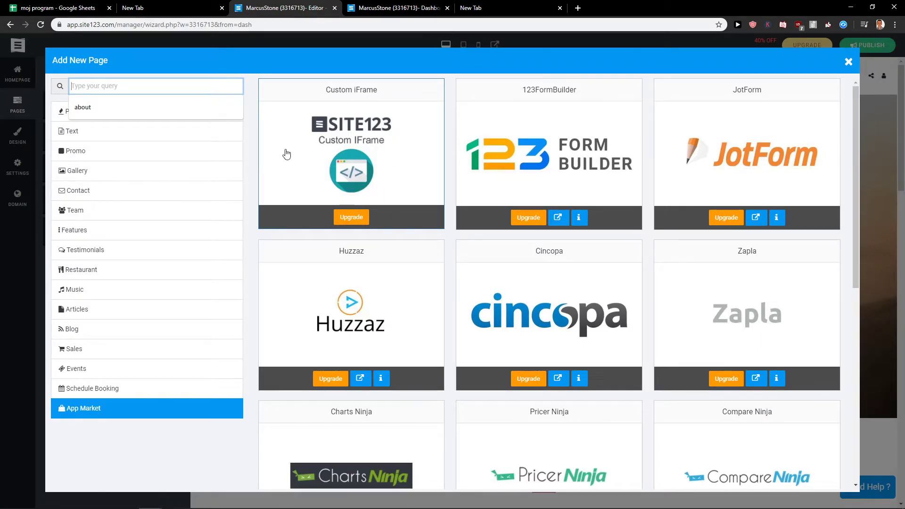
Open Custom iFrame's upgrade offer, search templates for 'code' and 'iframe', then show Features templates
click(362, 214)
click(290, 8)
click(116, 86)
text(code)
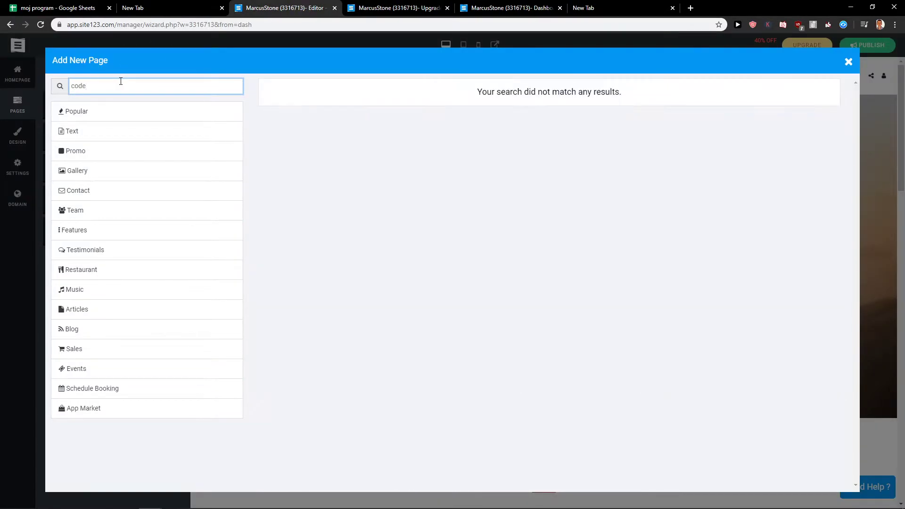
key(BackSpace)
key(BackSpace)
key(BackSpace)
text(iframe)
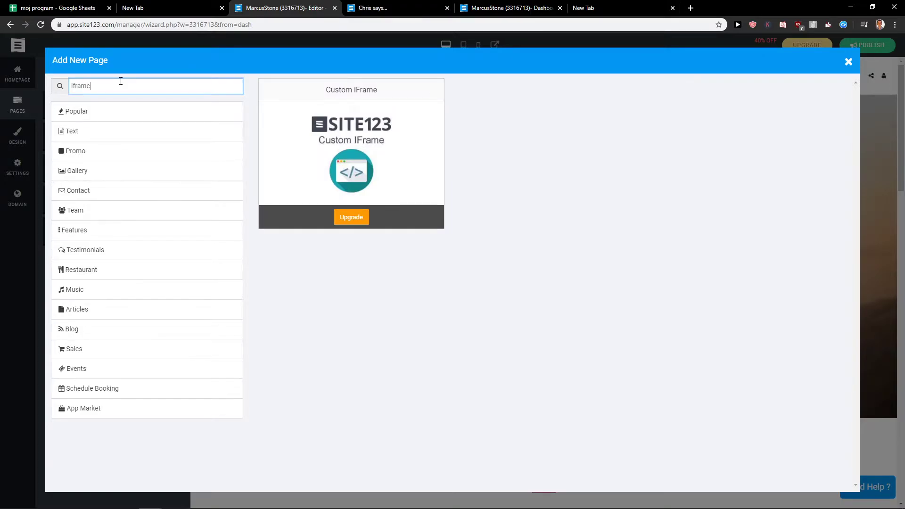
click(113, 229)
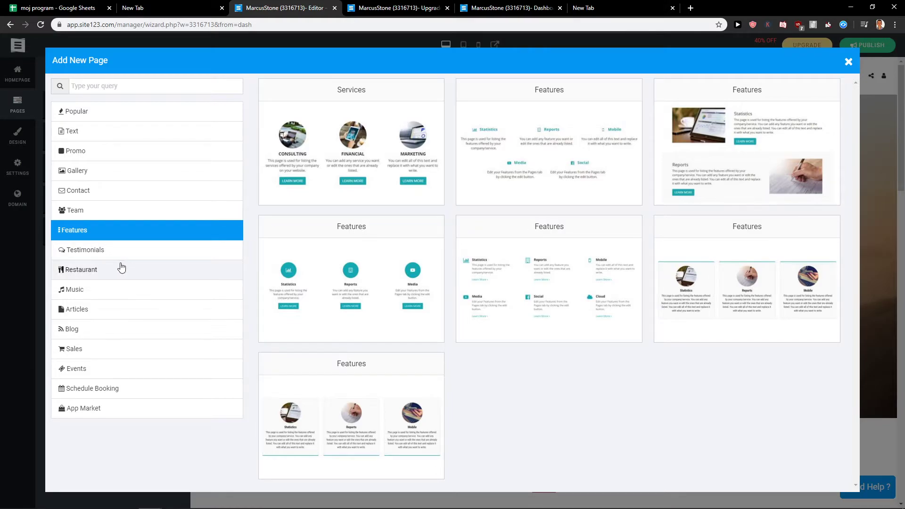
Browse the Articles, Music, Restaurant, Gallery, Contact, Team, Testimonials, Blog and Sales templates, ending on Events
click(142, 309)
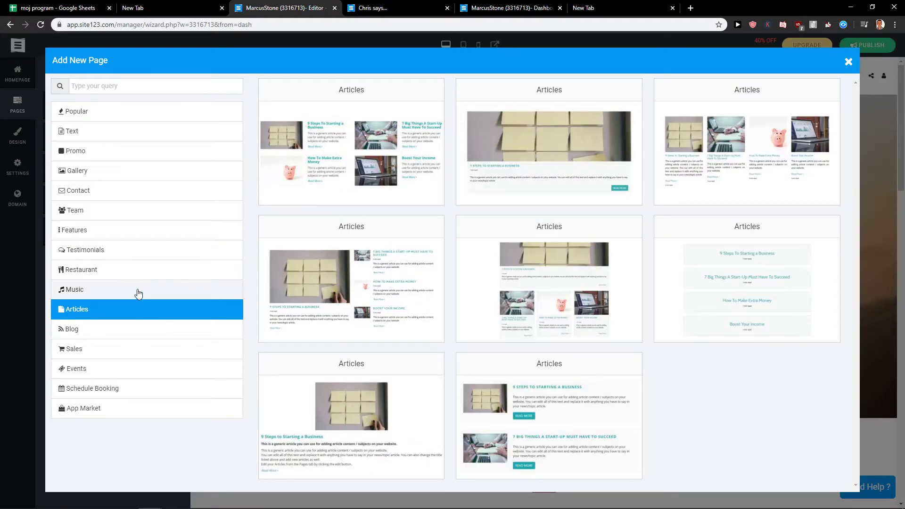
click(140, 289)
click(153, 268)
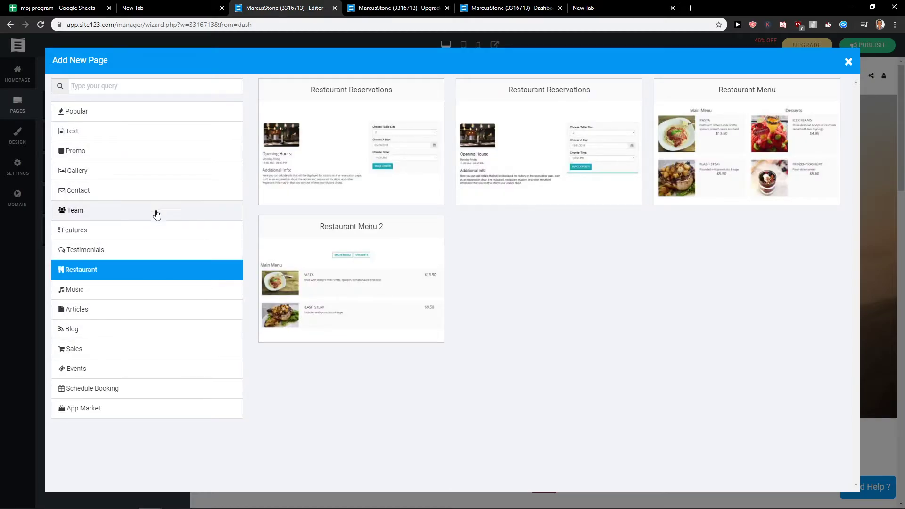
click(148, 172)
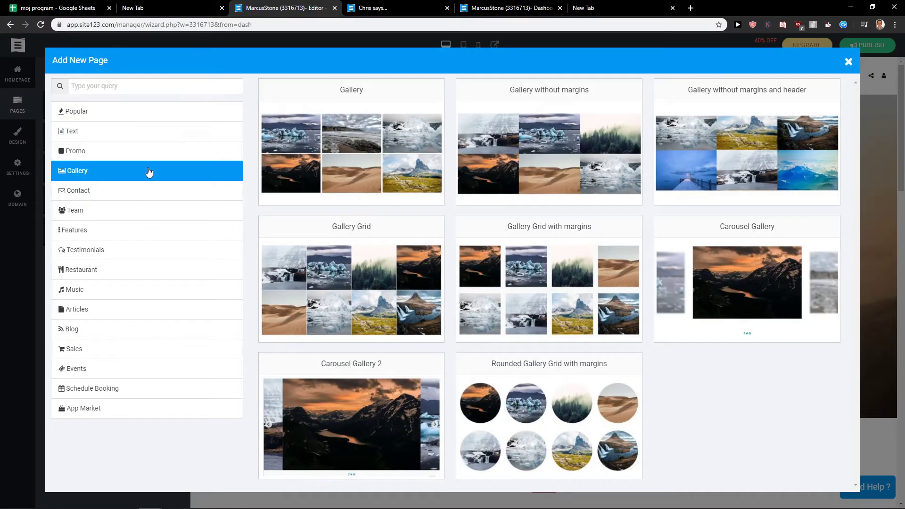
click(133, 191)
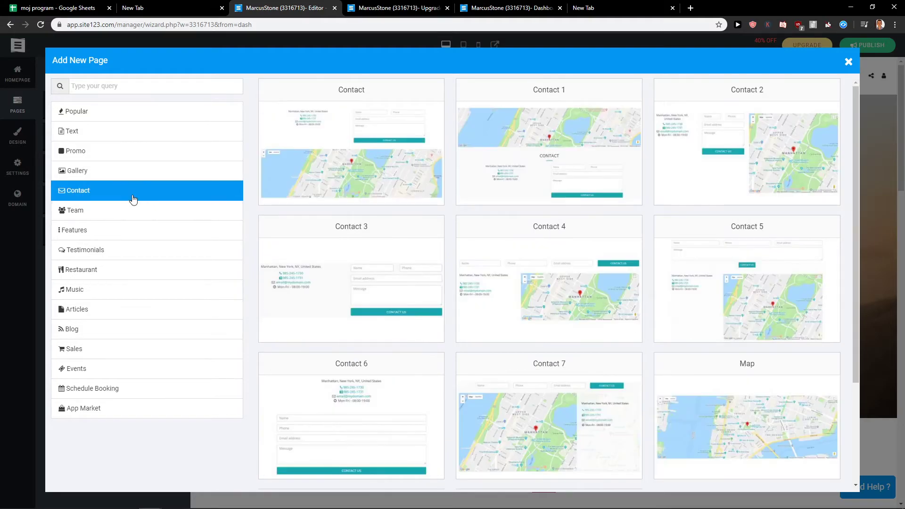
click(128, 210)
click(124, 229)
click(121, 249)
click(119, 269)
click(114, 289)
click(110, 309)
click(104, 329)
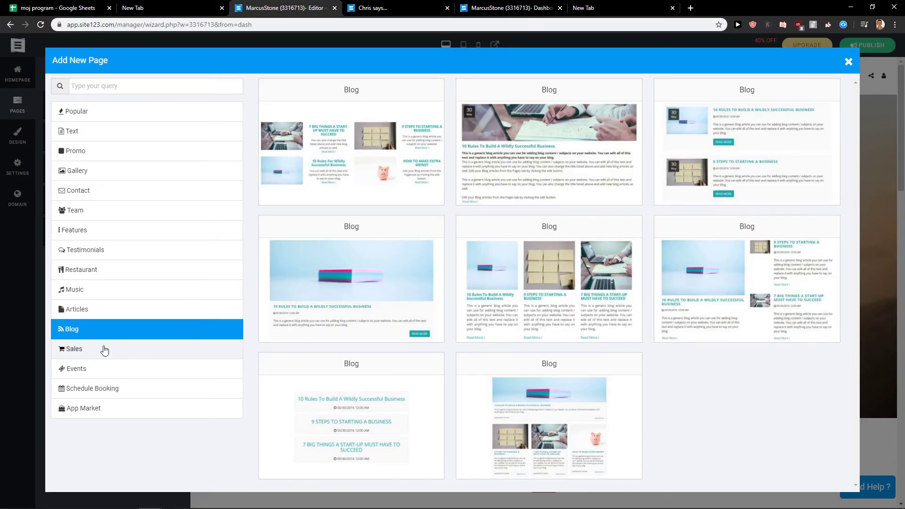
click(104, 349)
click(103, 368)
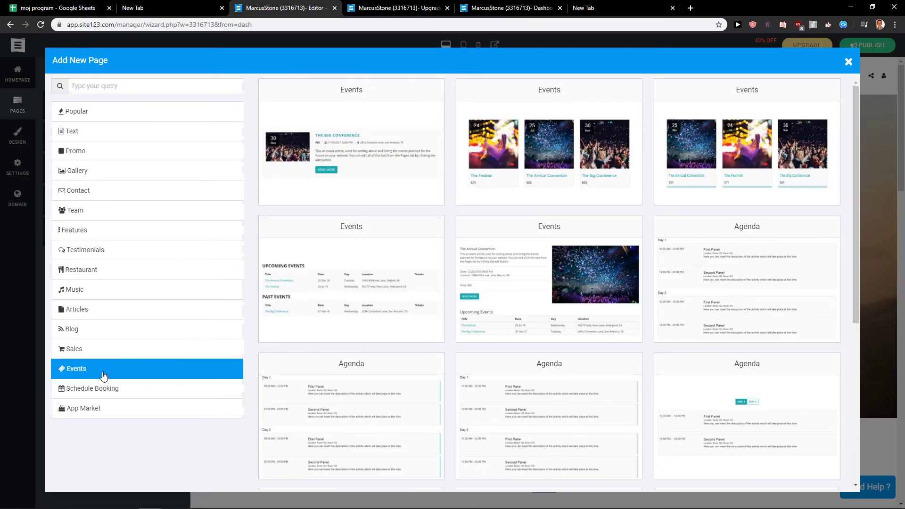